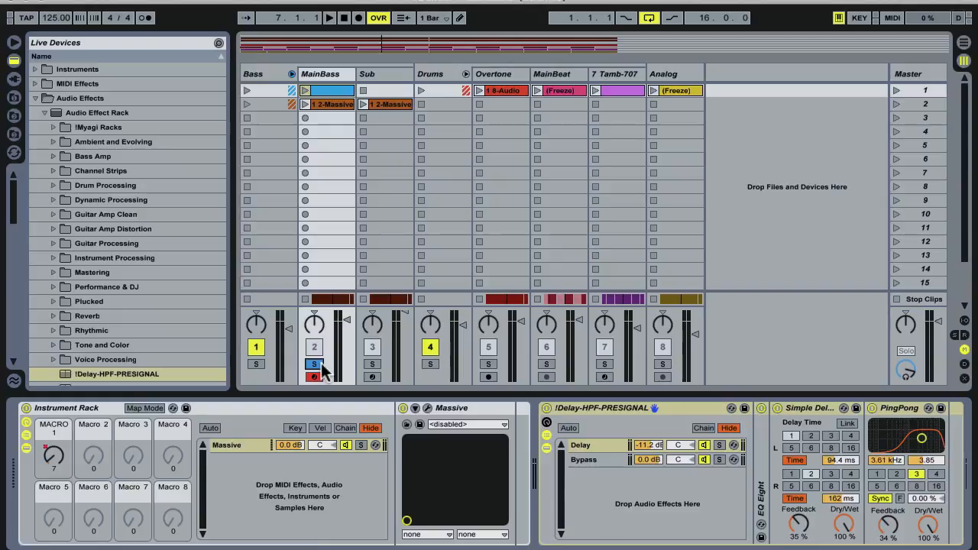
# Play the soloed MainBass track, turn its solo off to hear the full mix, and stop playback.
pyautogui.press('space')
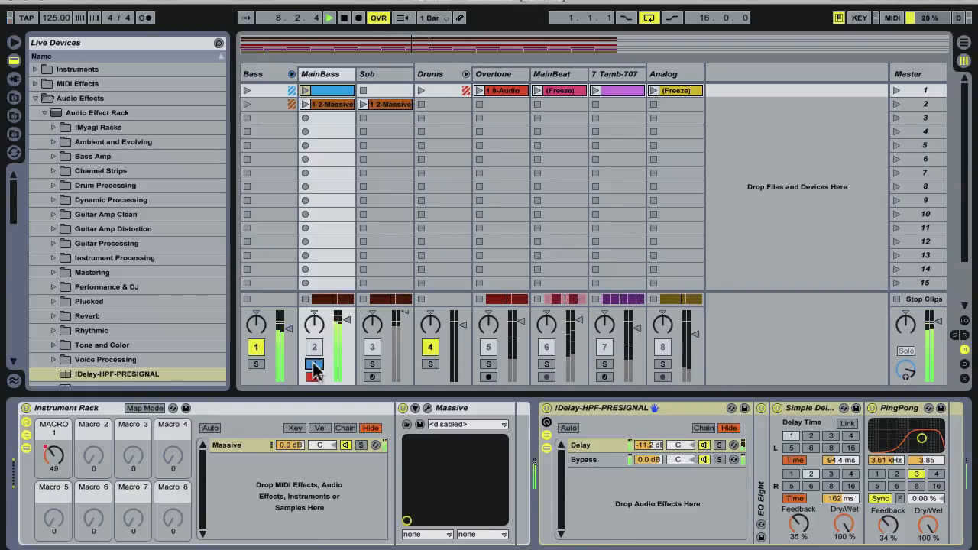
pyautogui.click(314, 364)
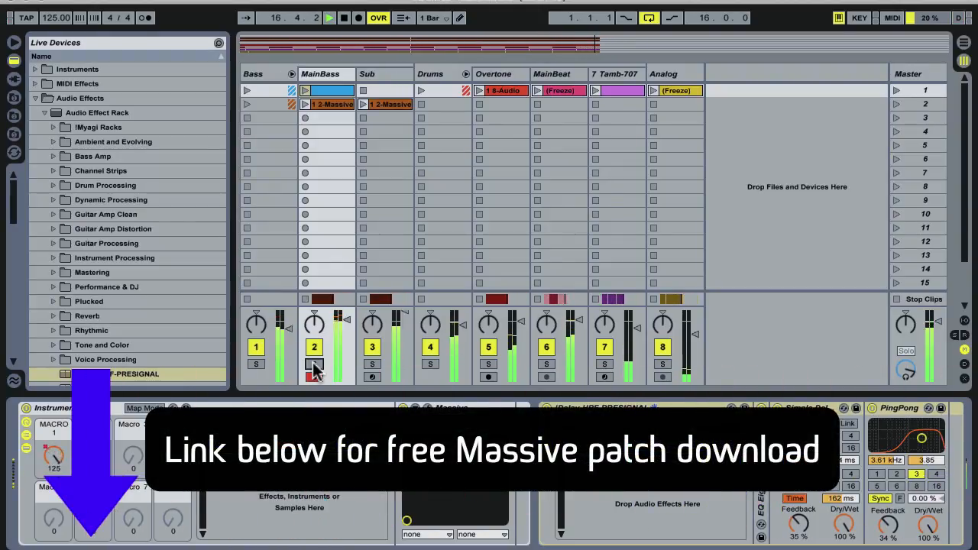
pyautogui.press('space')
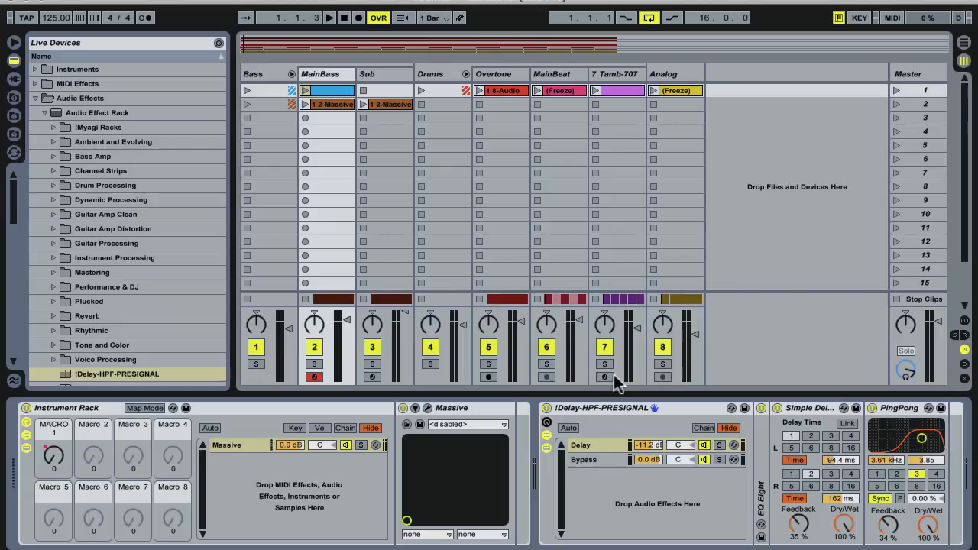
# Bypass the !Delay-HPF-PRESIGNAL rack and solo the MainBass track.
pyautogui.click(546, 408)
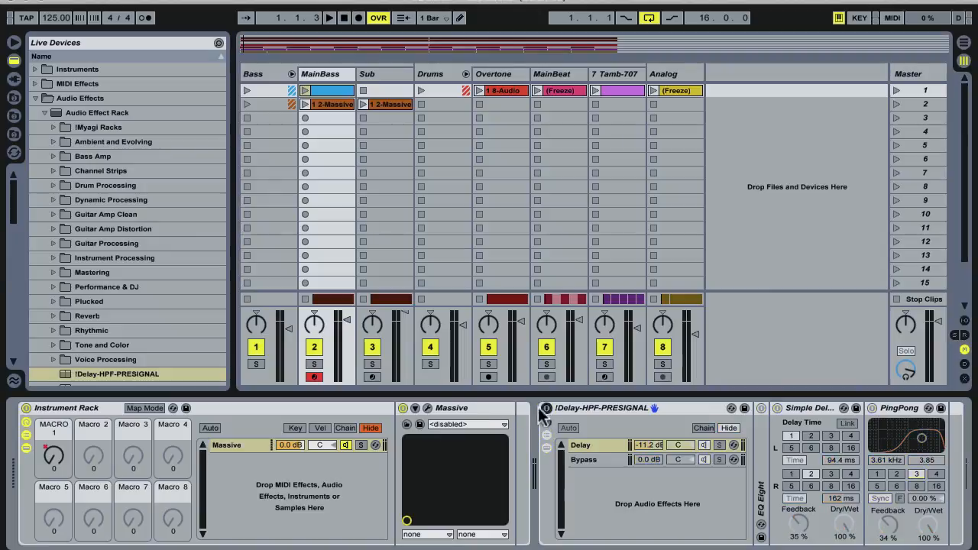
pyautogui.click(315, 364)
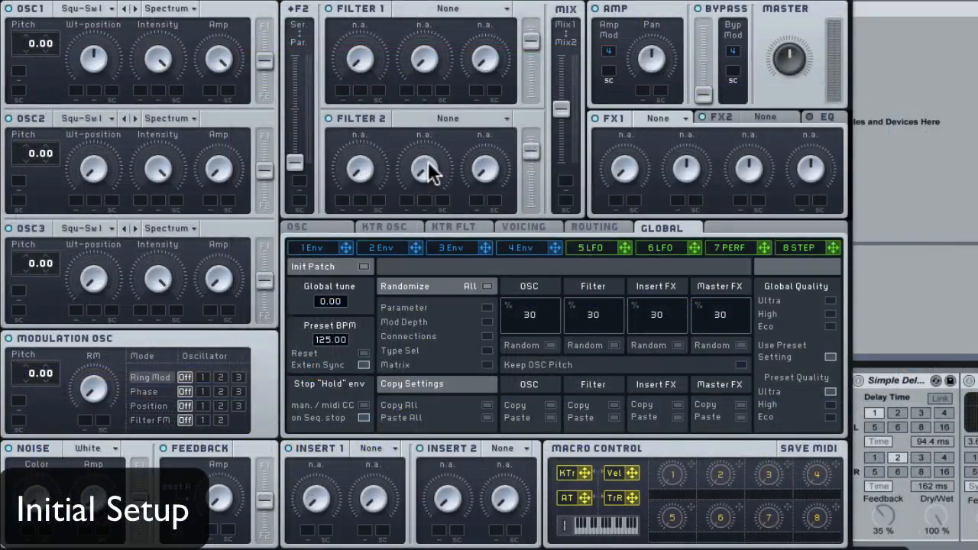
# Enable Restart via Gate for the oscillator phases and set oscillator 2's wavetable to VA-PWM.
pyautogui.click(333, 229)
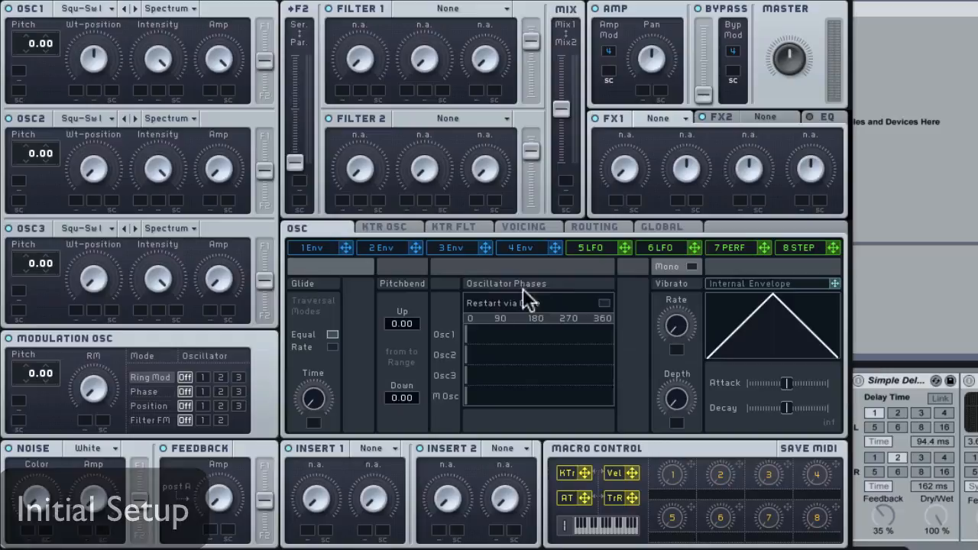
pyautogui.click(604, 304)
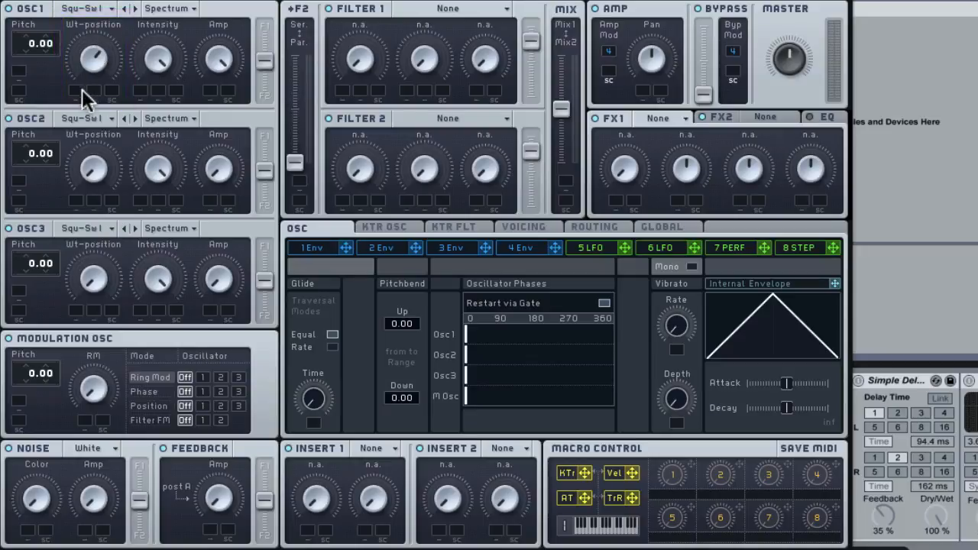
pyautogui.click(84, 119)
pyautogui.click(108, 128)
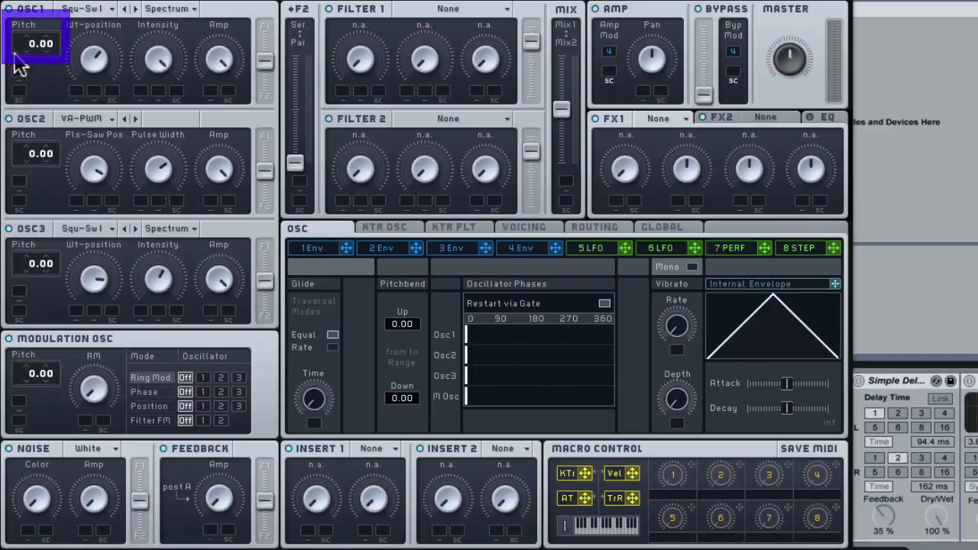
# Set the pitch of oscillators 1, 2 and 3 to 7.00, -12.04 and 0.04, and slightly lower oscillator 1's amp.
pyautogui.moveTo(26, 35); pyautogui.dragTo(26, 29)
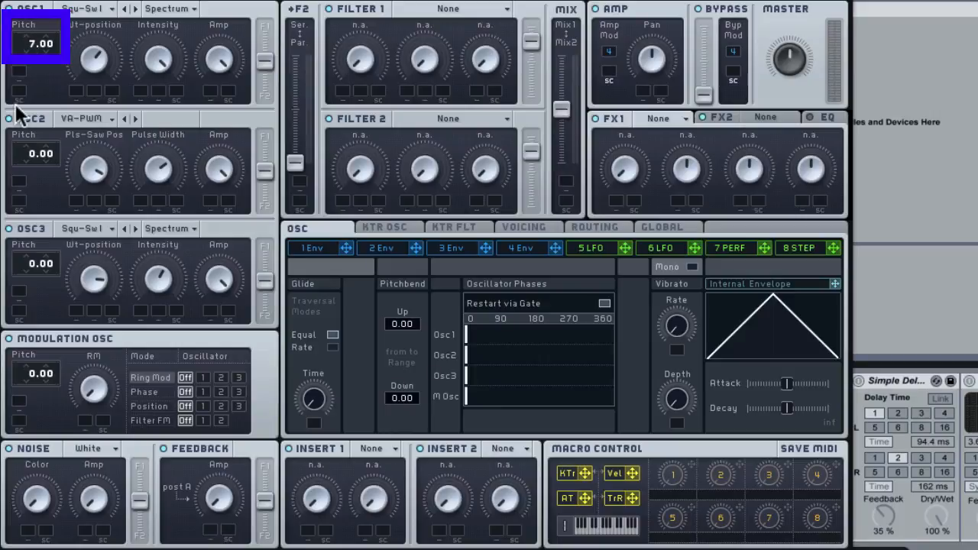
pyautogui.moveTo(218, 55); pyautogui.dragTo(226, 84)
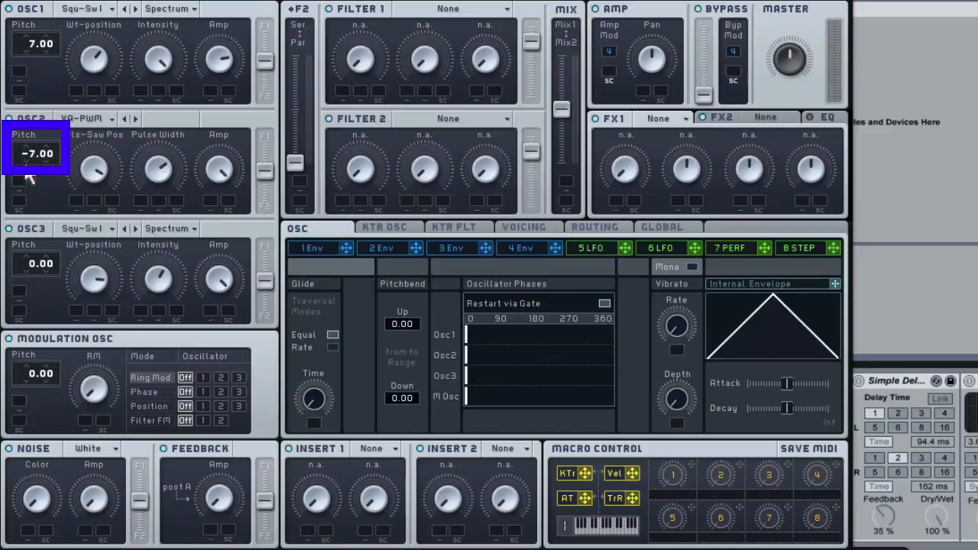
pyautogui.moveTo(24, 174); pyautogui.dragTo(25, 173)
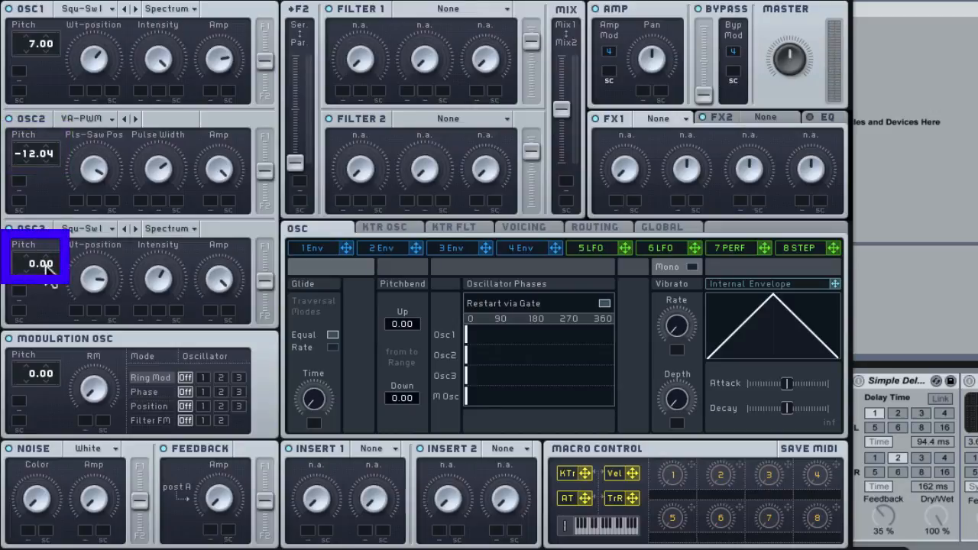
pyautogui.moveTo(44, 254); pyautogui.dragTo(42, 251)
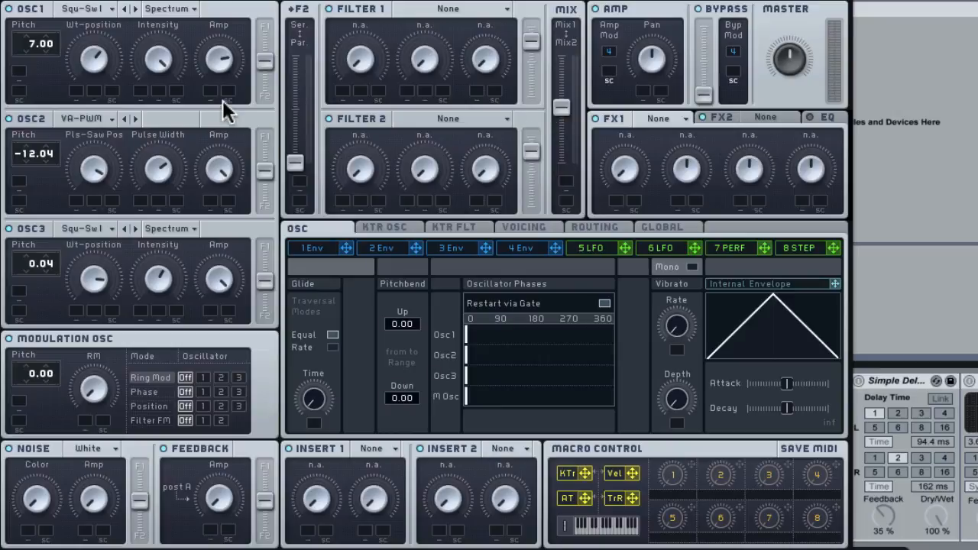
# Route the output of oscillators 1, 2 and 3 fully to Filter 1.
pyautogui.moveTo(266, 64); pyautogui.dragTo(265, 37)
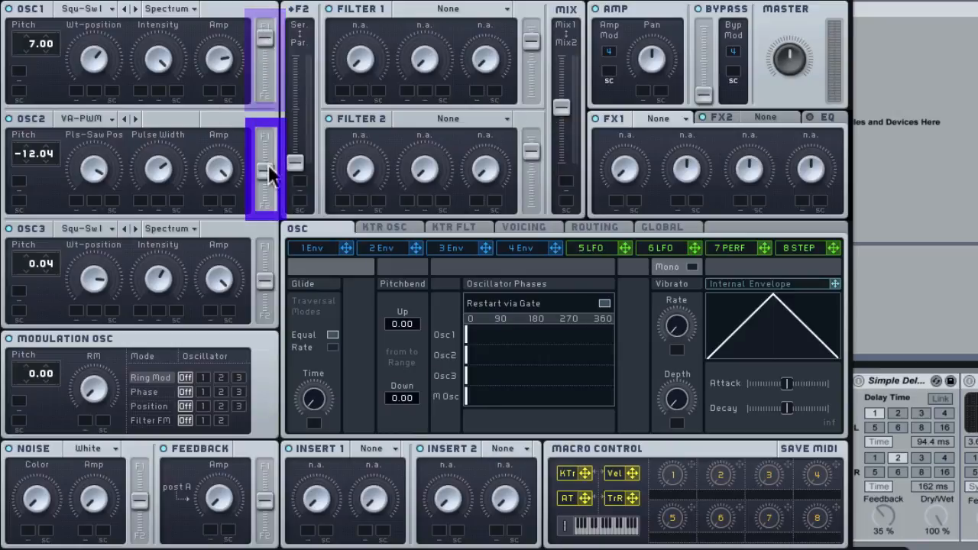
pyautogui.moveTo(267, 169); pyautogui.dragTo(267, 145)
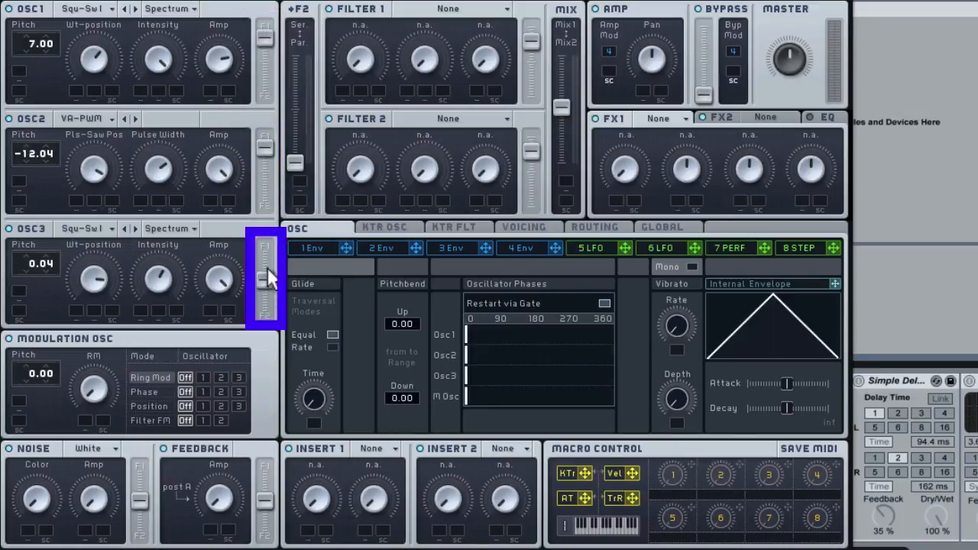
pyautogui.moveTo(265, 280); pyautogui.dragTo(265, 257)
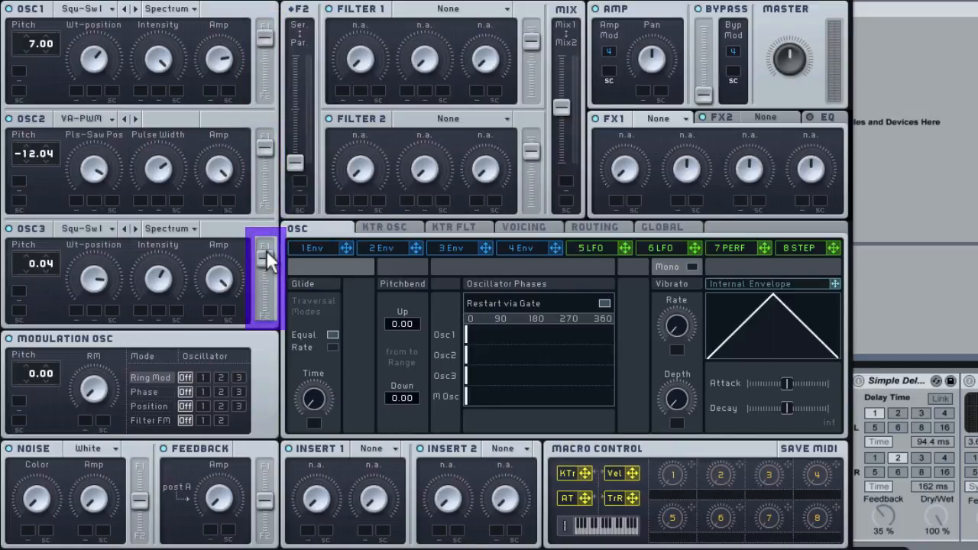
# Set Filter 1 to Lowpass 4 and Filter 2 to Daft.
pyautogui.click(453, 9)
pyautogui.click(449, 20)
pyautogui.click(450, 116)
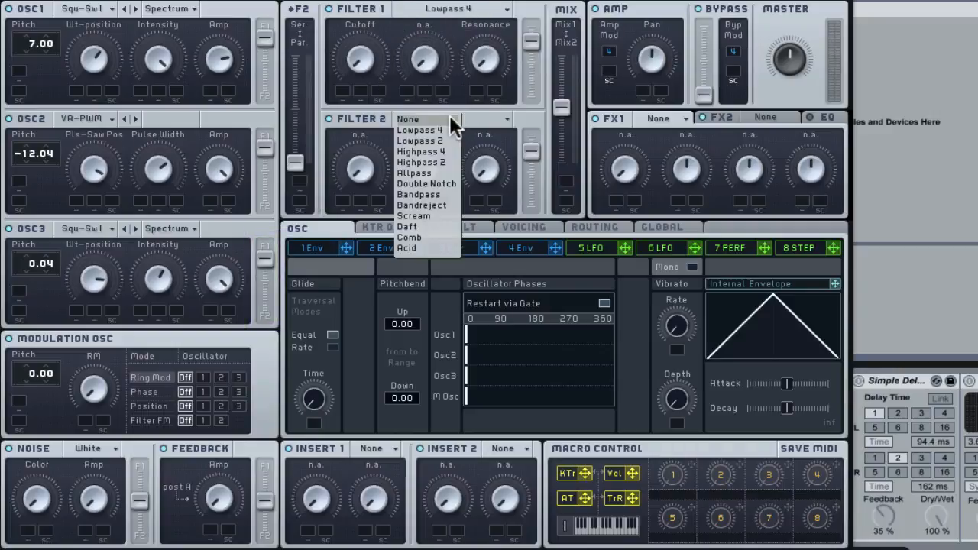
pyautogui.click(430, 226)
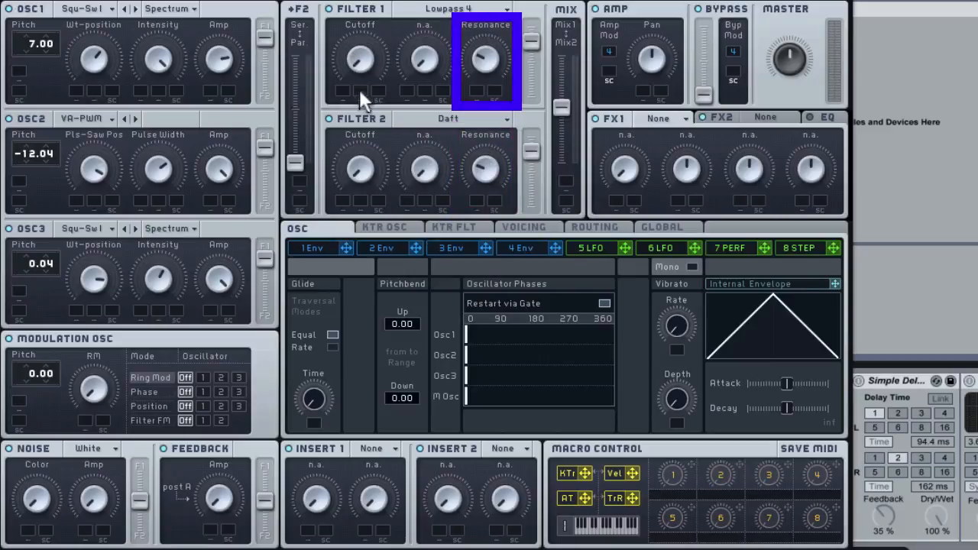
# Assign envelope 2 to the cutoff of both filters and set a positive modulation range on each.
pyautogui.click(382, 248)
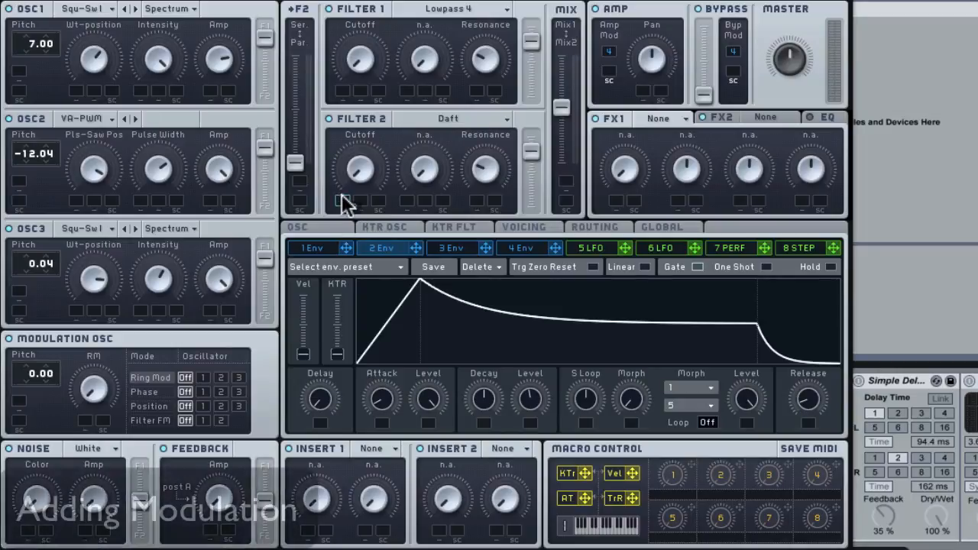
pyautogui.moveTo(344, 202); pyautogui.dragTo(342, 200)
pyautogui.moveTo(415, 247); pyautogui.dragTo(335, 39)
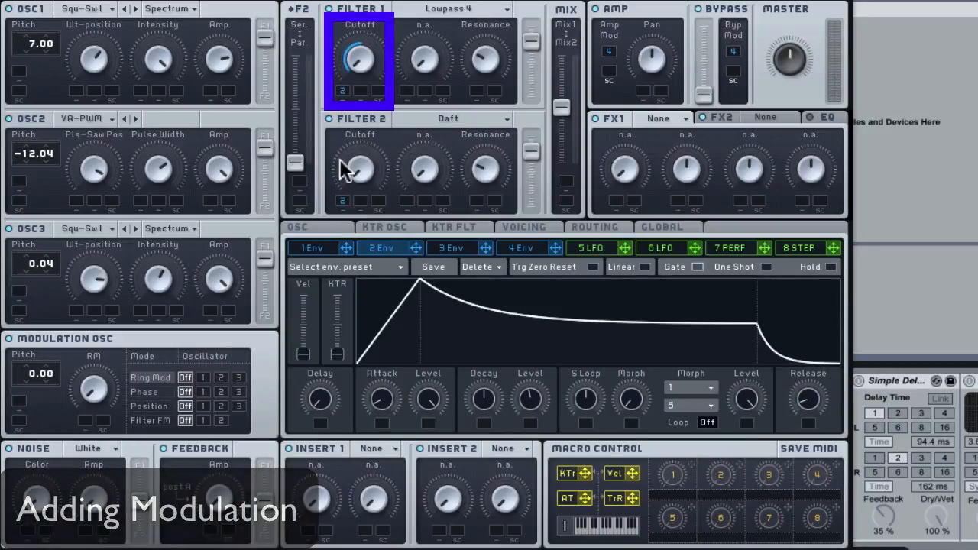
pyautogui.moveTo(344, 126)
pyautogui.mouseDown()
pyautogui.moveTo(344, 163)
pyautogui.moveTo(344, 143)
pyautogui.mouseUp()
# Shorten envelope 2's attack and lower its decay level to the minimum.
pyautogui.moveTo(385, 400); pyautogui.dragTo(384, 406)
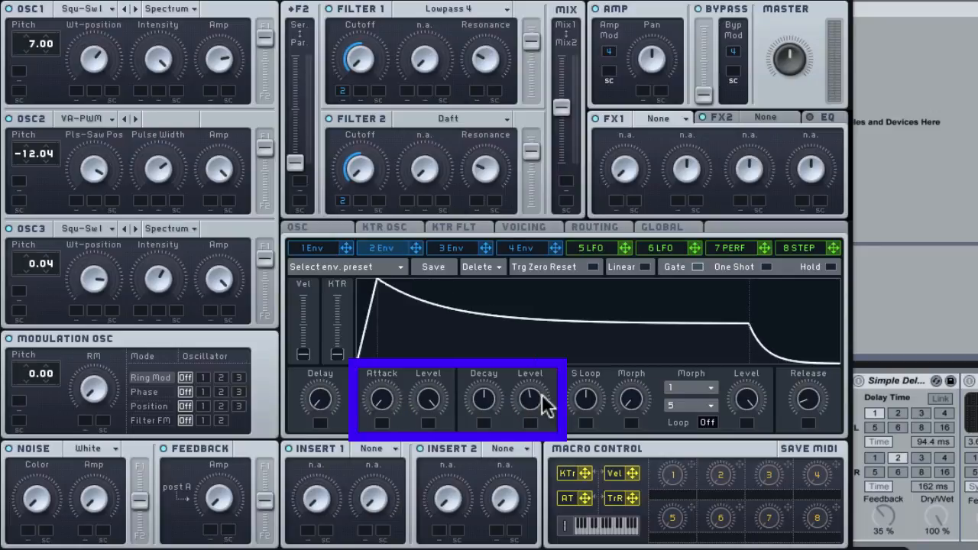
pyautogui.moveTo(541, 400); pyautogui.dragTo(541, 435)
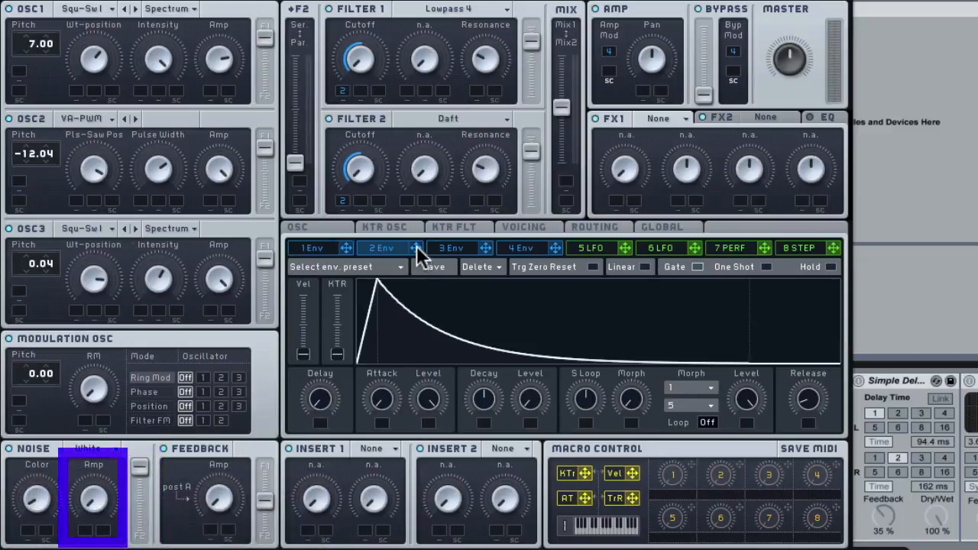
# Modulate the noise amp upward with envelope 2 and route the feedback fully to Filter 1.
pyautogui.moveTo(87, 524); pyautogui.dragTo(86, 527)
pyautogui.moveTo(86, 527); pyautogui.dragTo(24, 294)
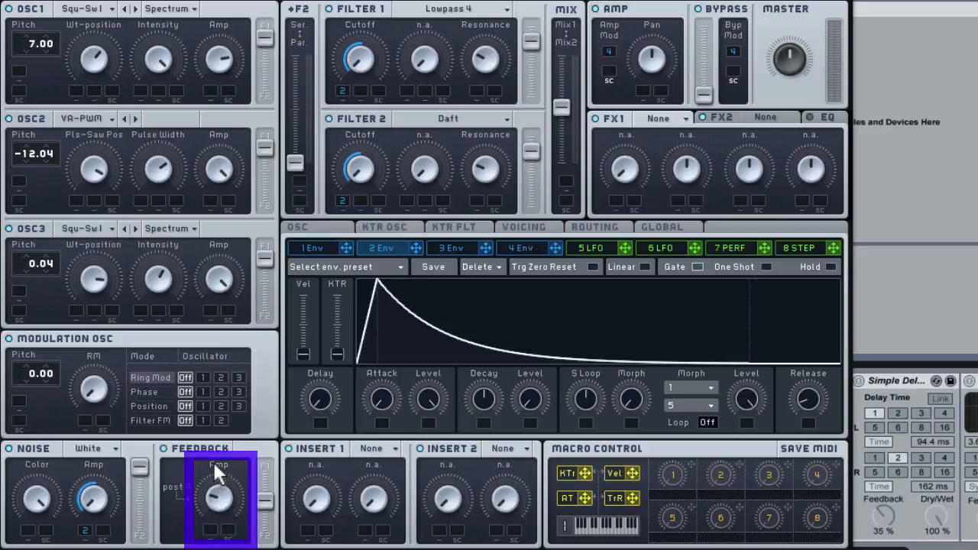
pyautogui.moveTo(265, 478); pyautogui.dragTo(265, 467)
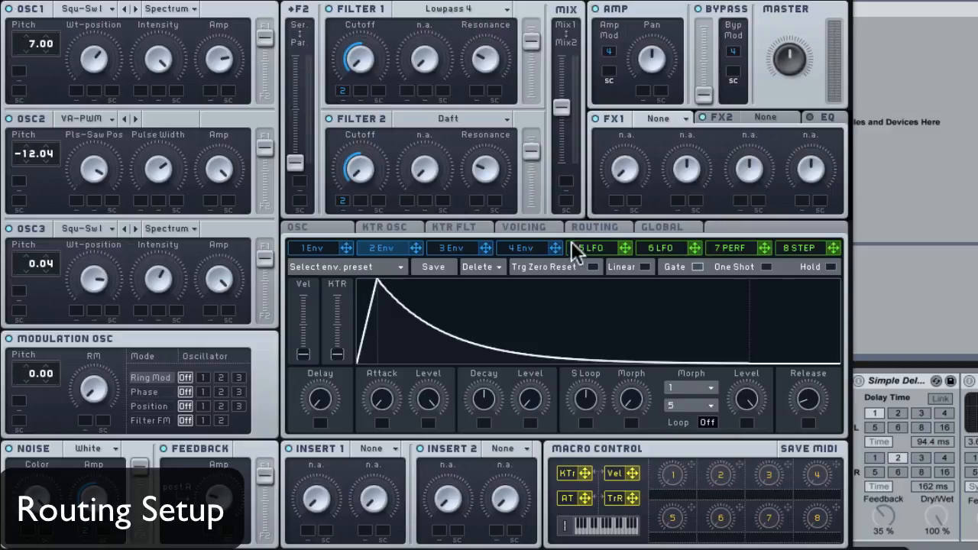
# In the signal routing, place Insert 1 after Filter 1 and Insert 2 after Filter 2.
pyautogui.click(592, 227)
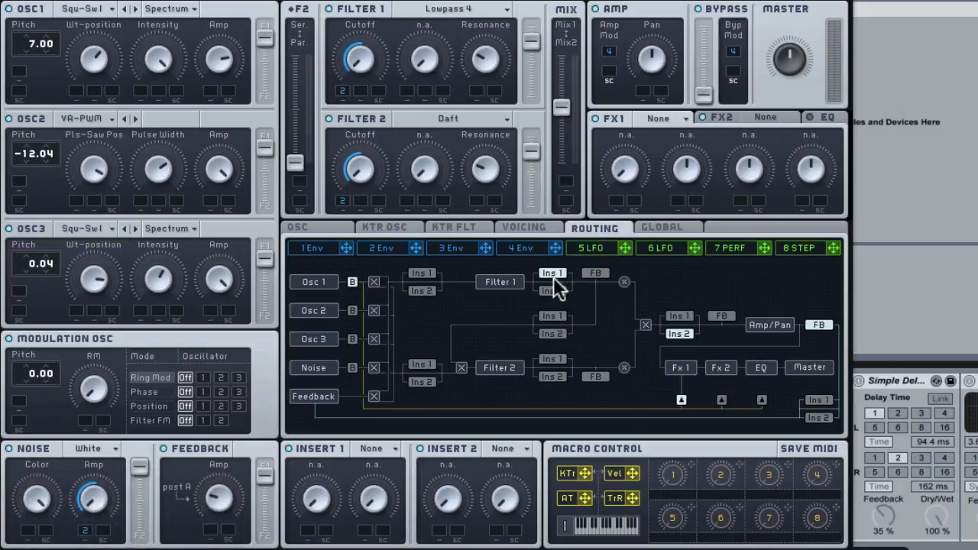
pyautogui.click(562, 380)
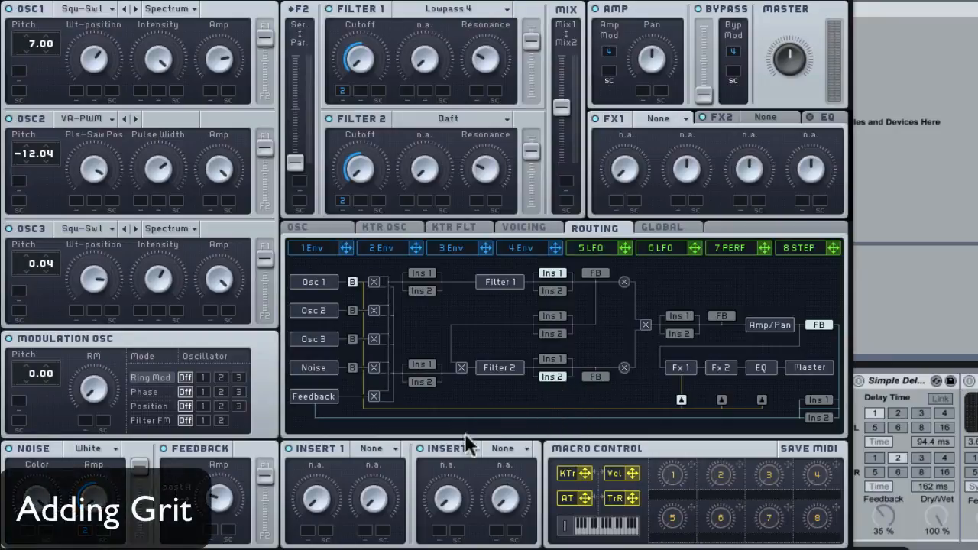
# Load Sine Shaper in Insert 1 and Hardclipper in Insert 2, modulating Insert 2's dry/wet with envelope 2.
pyautogui.click(371, 447)
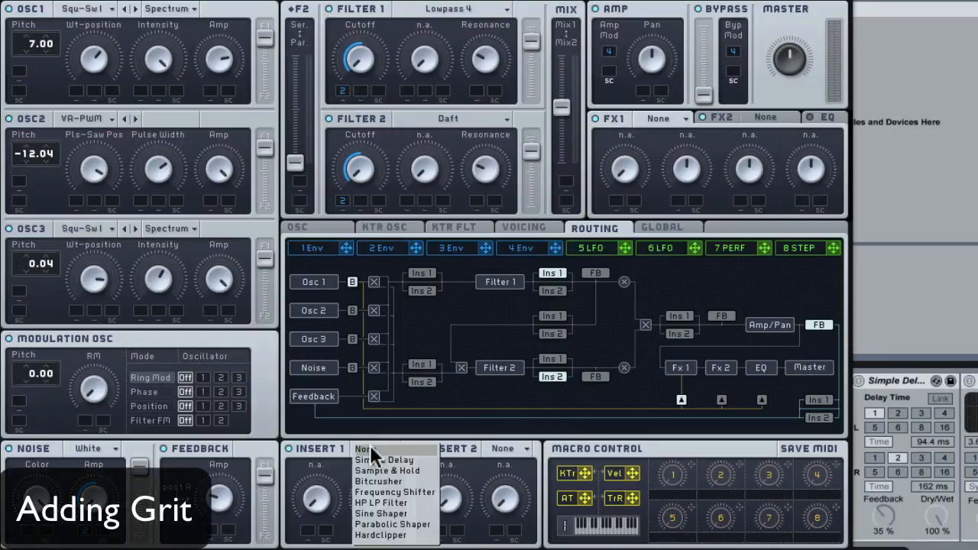
pyautogui.click(386, 515)
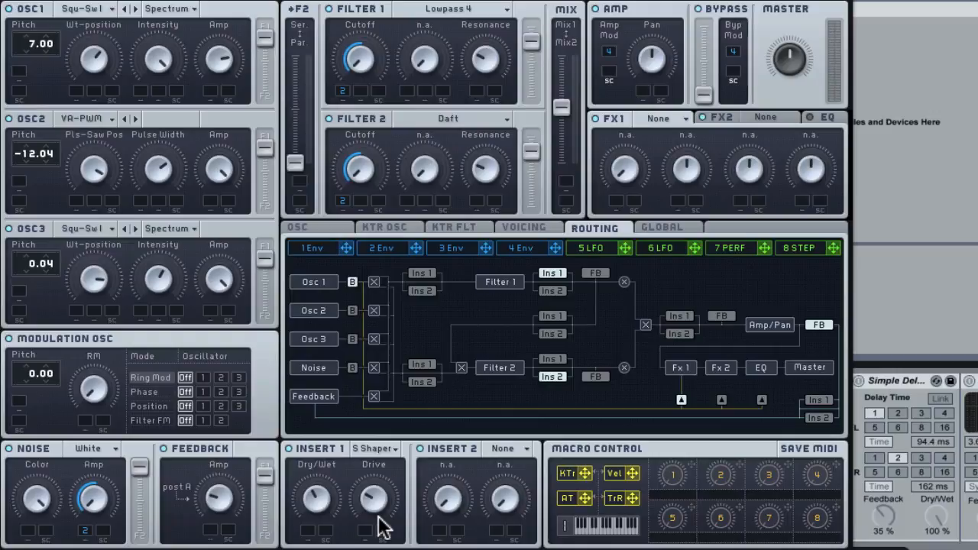
pyautogui.click(505, 445)
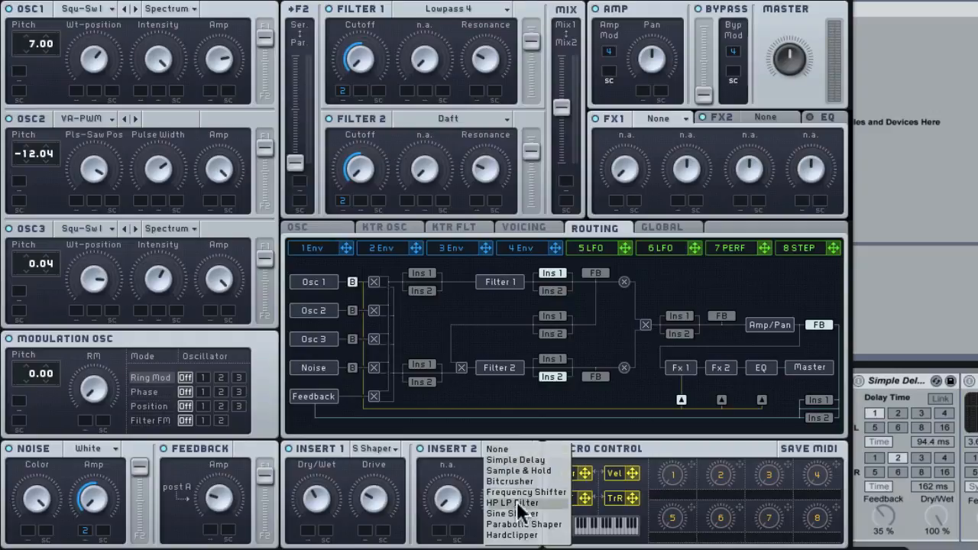
pyautogui.click(507, 510)
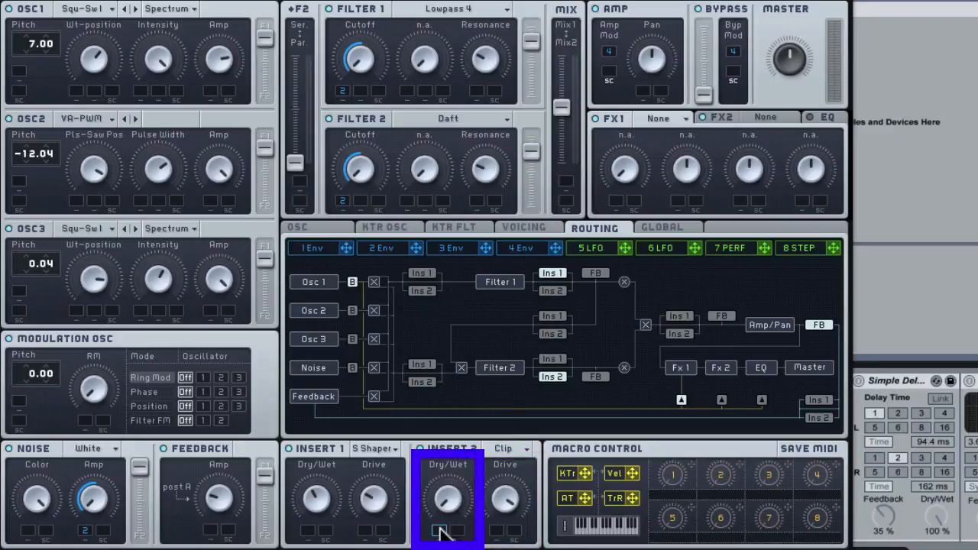
pyautogui.moveTo(442, 533); pyautogui.dragTo(448, 501)
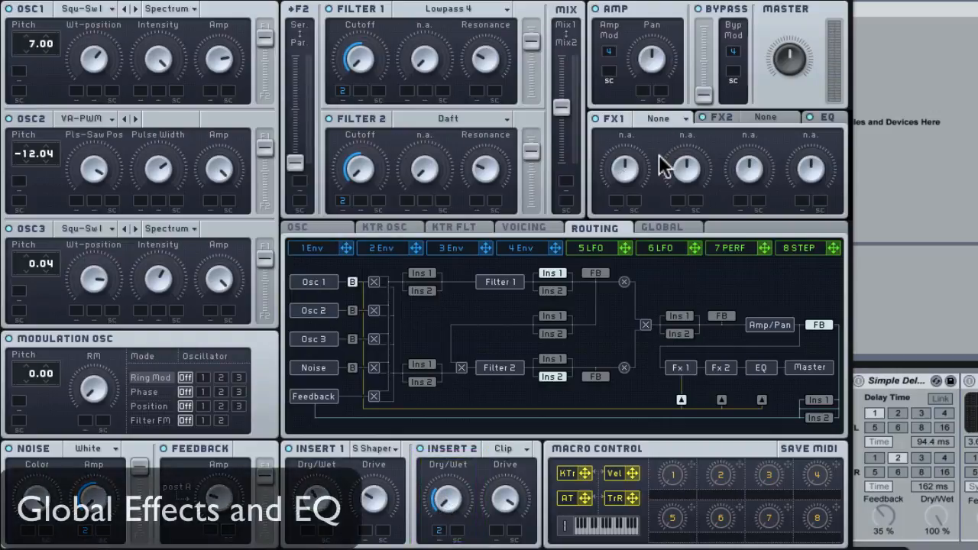
# Load Classic Tube in FX1 and Reverb in FX2.
pyautogui.click(664, 119)
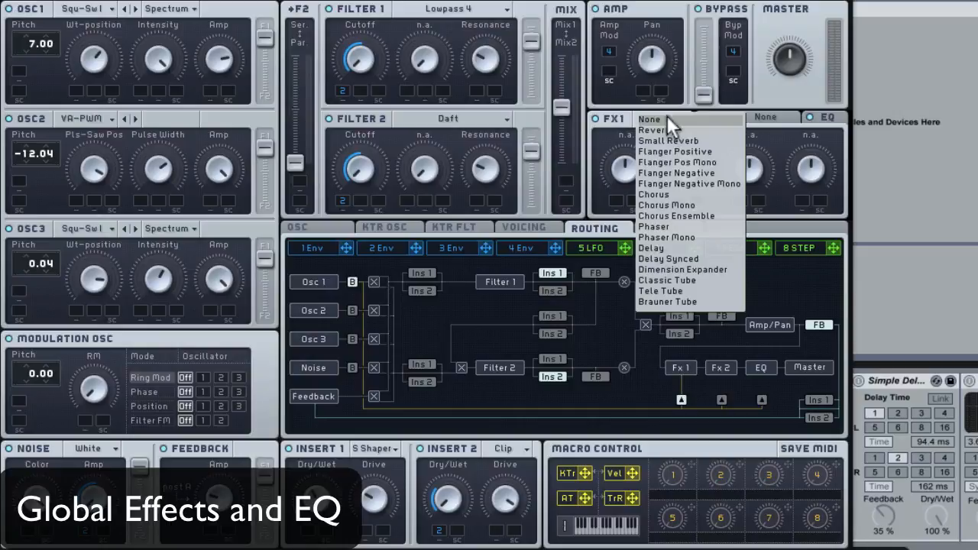
pyautogui.click(676, 279)
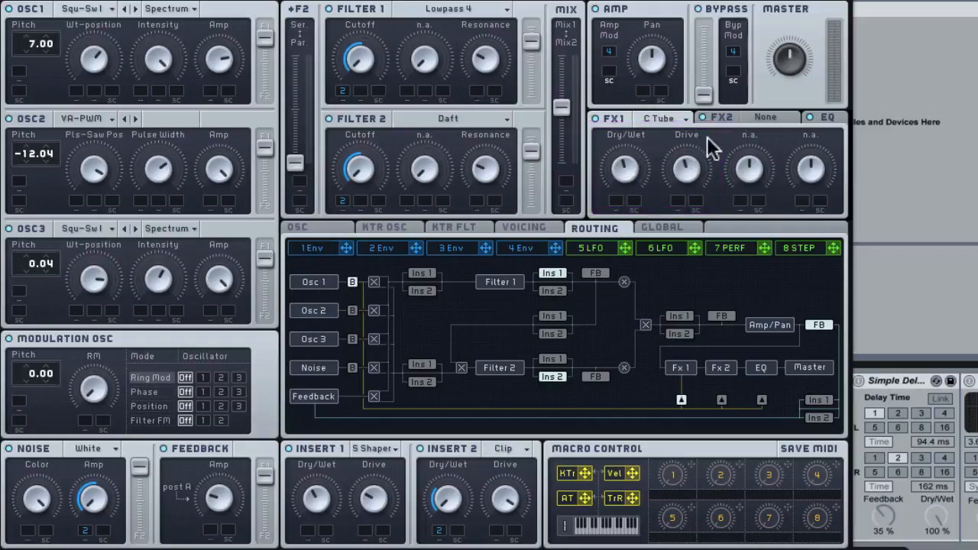
pyautogui.click(755, 120)
pyautogui.click(764, 129)
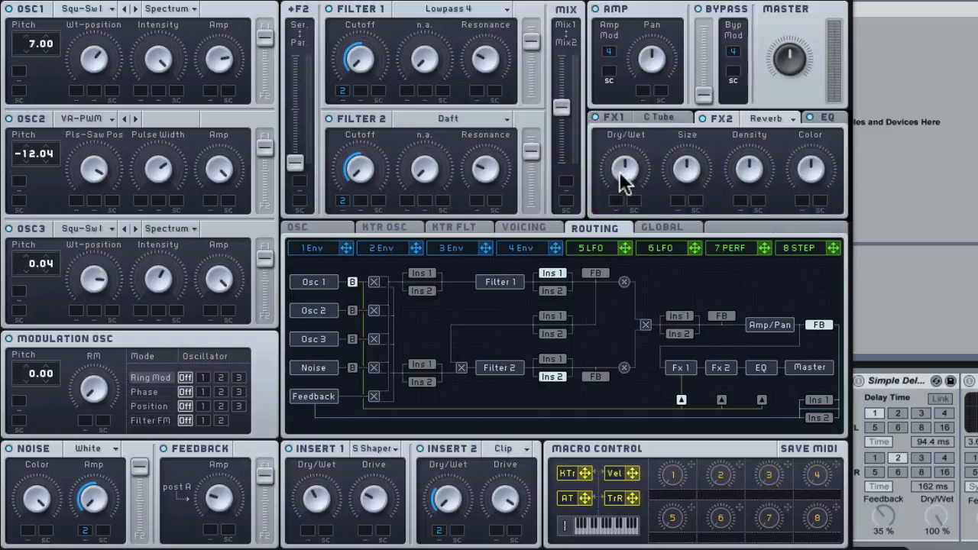
# Reduce the reverb's dry/wet and size, and open the EQ settings.
pyautogui.moveTo(627, 213); pyautogui.dragTo(627, 222)
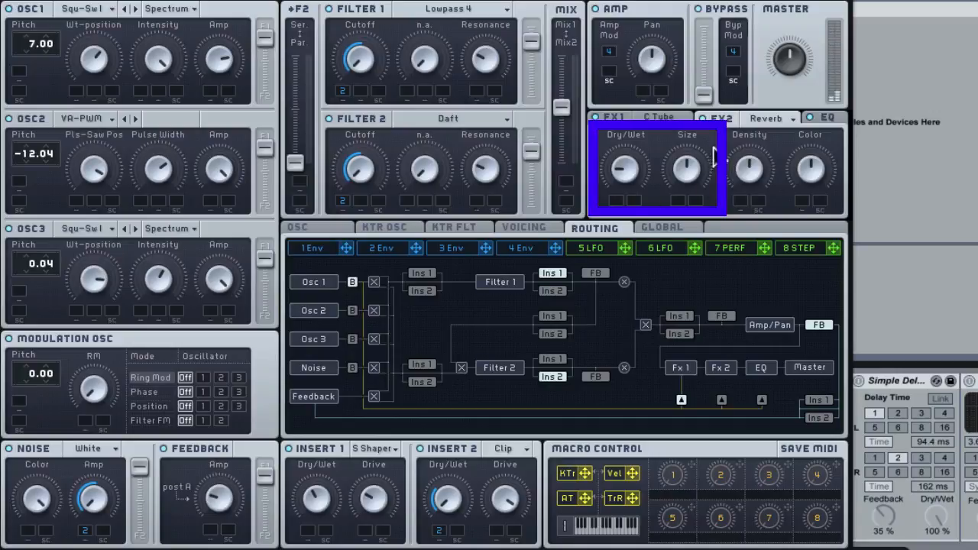
pyautogui.moveTo(690, 168); pyautogui.dragTo(690, 197)
pyautogui.click(823, 118)
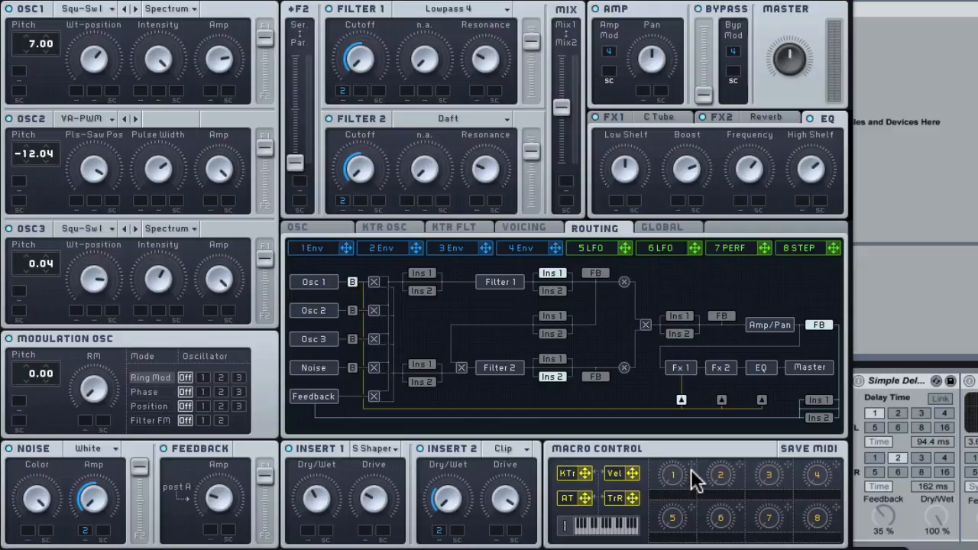
# Assign macro 1 to modulate the cutoff of Filter 1 and Filter 2 up to full range, plus envelope 2's decay.
pyautogui.moveTo(363, 96); pyautogui.dragTo(349, 28)
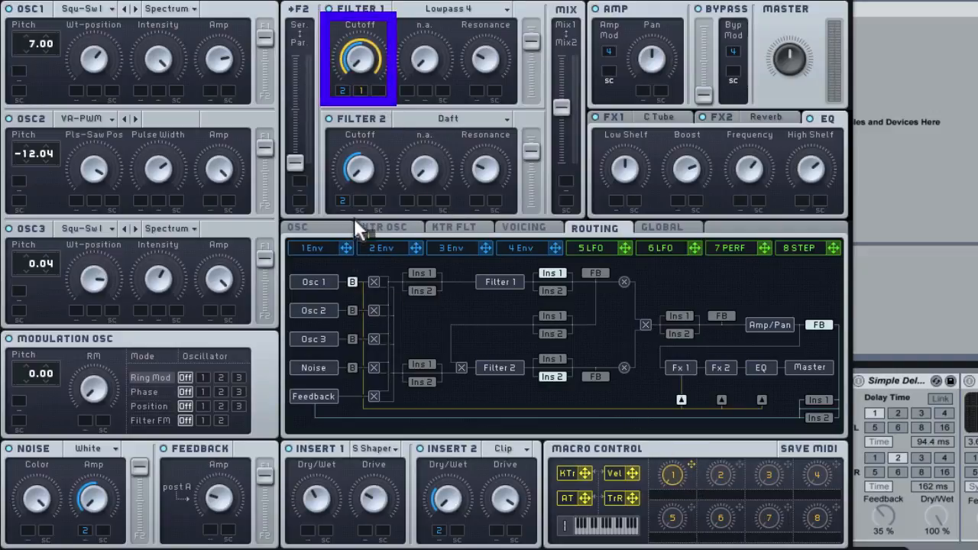
pyautogui.moveTo(353, 218); pyautogui.dragTo(362, 32)
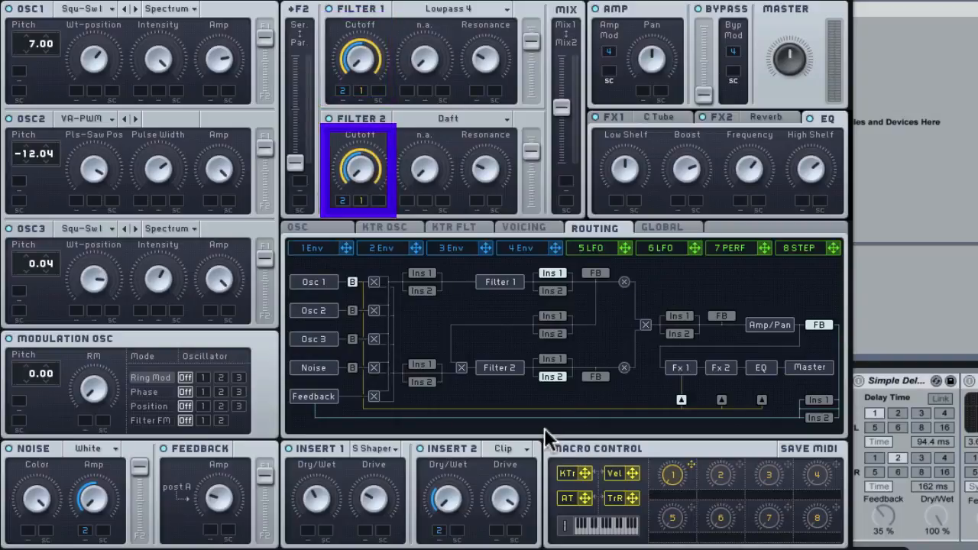
pyautogui.click(393, 247)
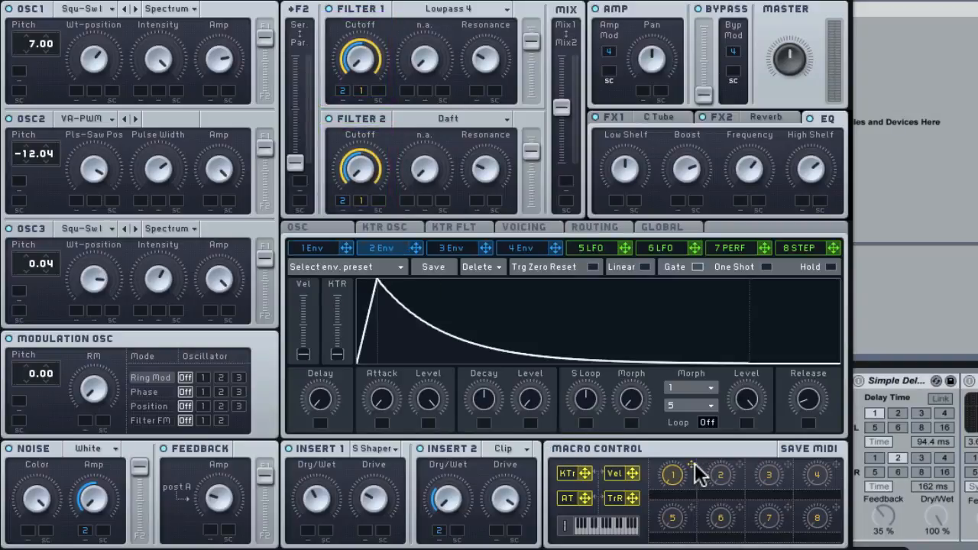
pyautogui.moveTo(693, 464)
pyautogui.mouseDown()
pyautogui.moveTo(481, 420)
pyautogui.moveTo(481, 400)
pyautogui.mouseUp()
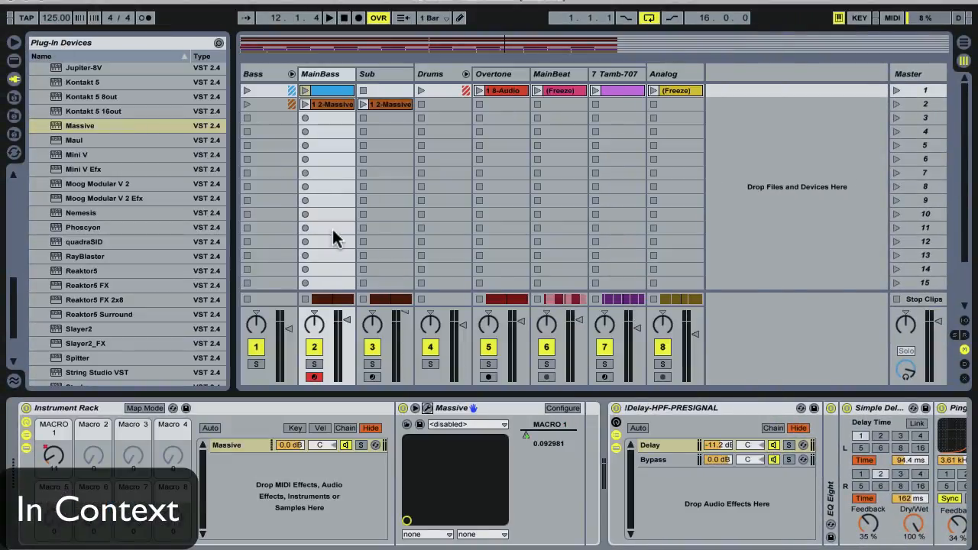
# Play the track in the arrangement and display the Instrument Rack's MACRO 1 automation on the MainBass track.
pyautogui.press('Tab')
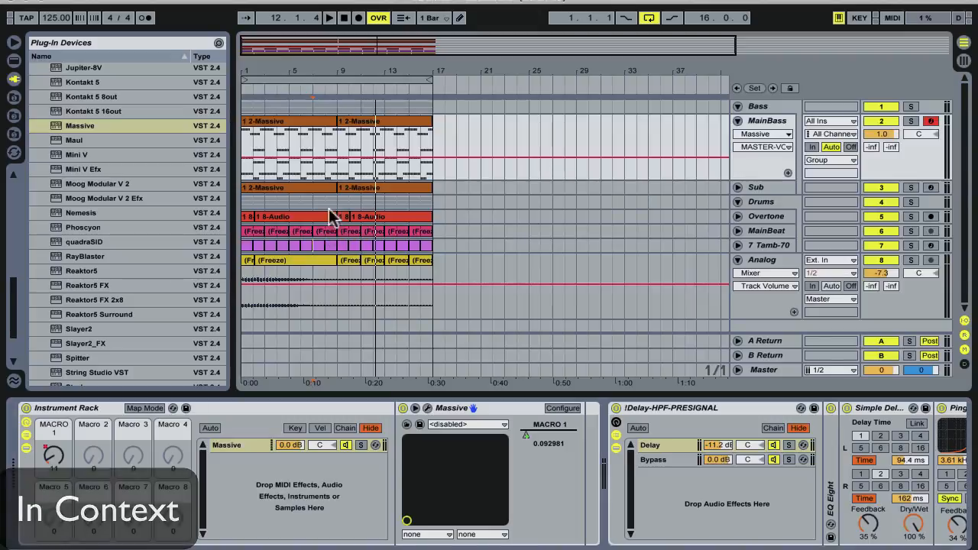
pyautogui.press('space')
pyautogui.click(770, 136)
pyautogui.click(769, 151)
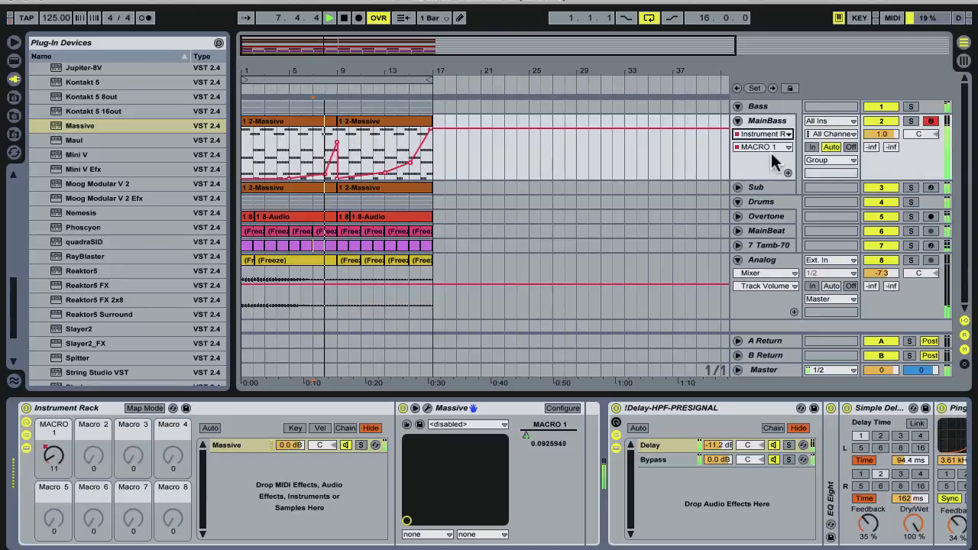